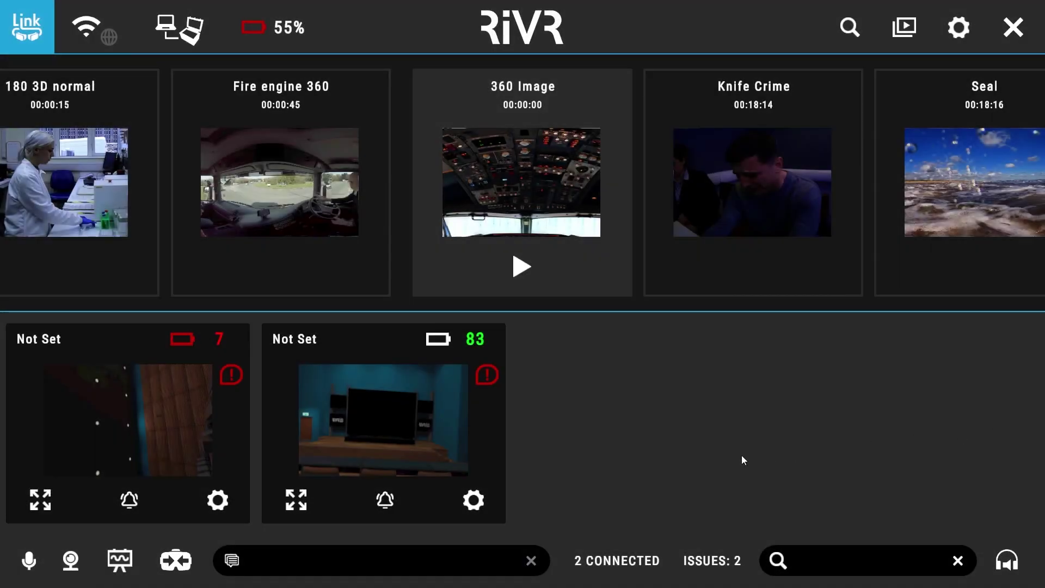
Step: Bring up a blank whiteboard canvas from the bottom toolbar's whiteboard icon
left_click(117, 561)
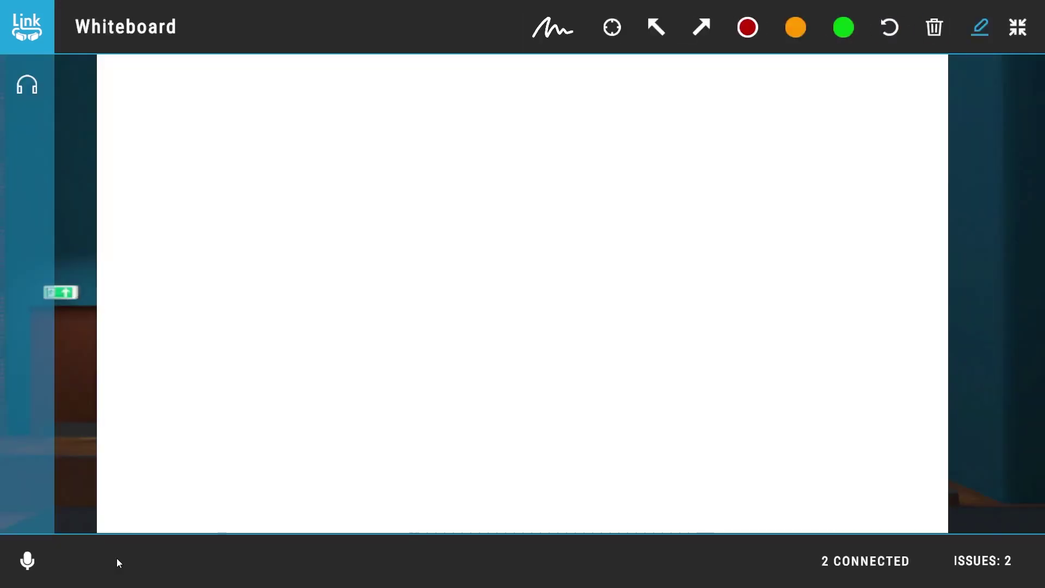
left_click(604, 25)
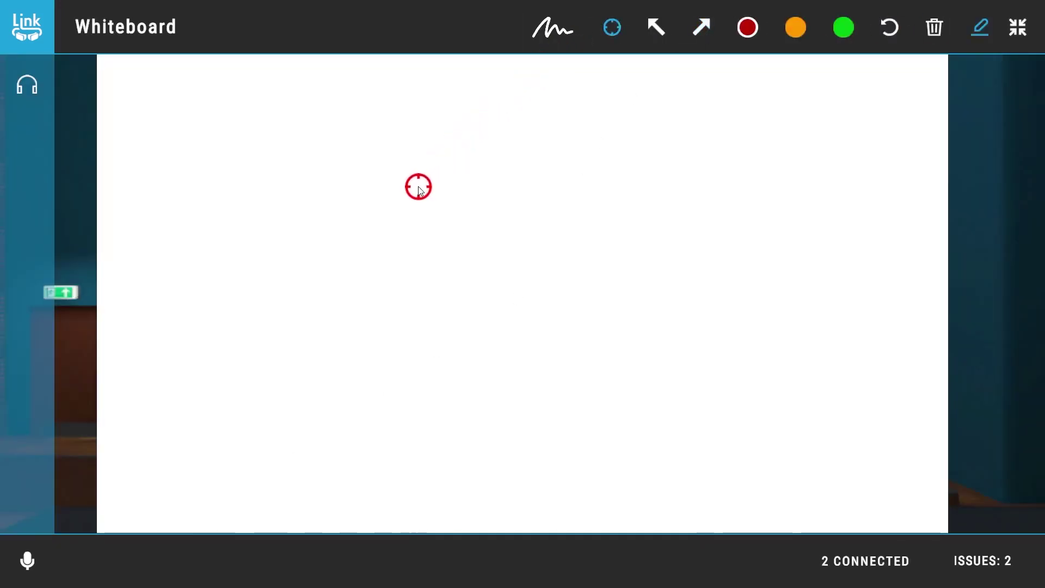
left_click(659, 33)
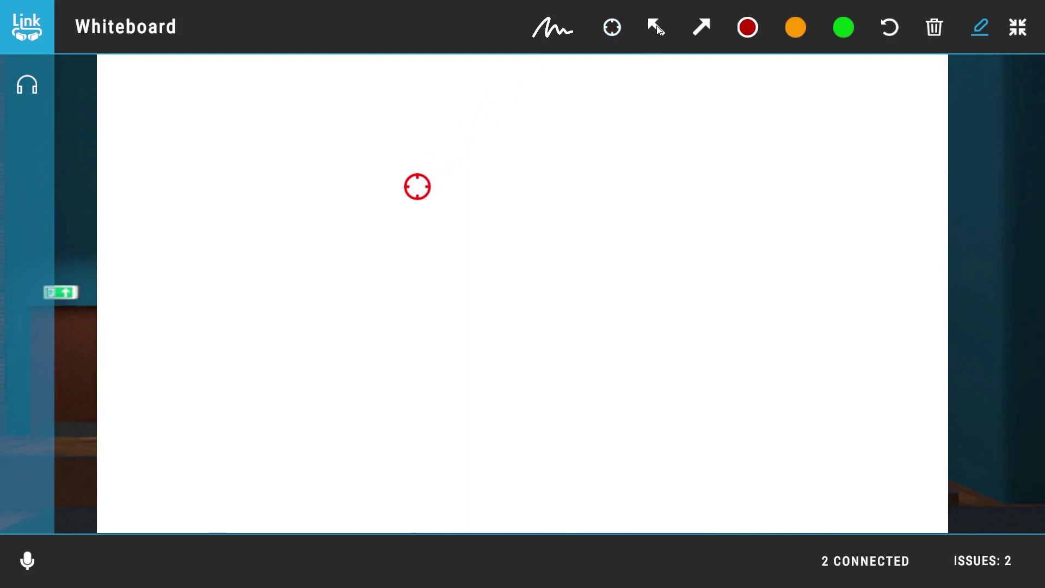
left_click(474, 189)
left_click(797, 27)
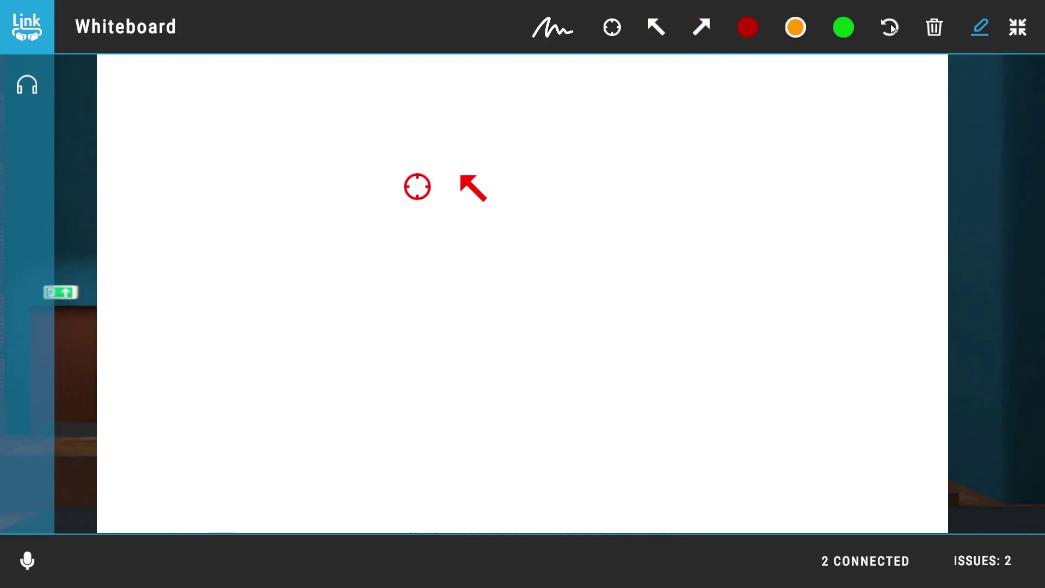
Step: Clear all markers, then draw a green freehand curve and an overlapping red one
left_click(936, 28)
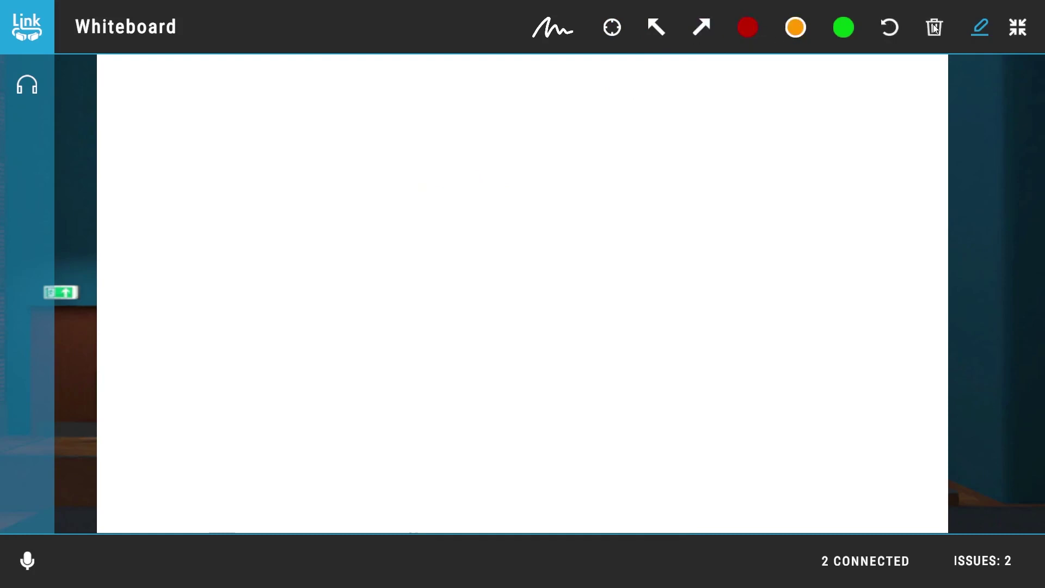
left_click(849, 28)
mouse_move(440, 136)
left_mouse_down()
mouse_move(324, 237)
mouse_move(765, 209)
left_mouse_up()
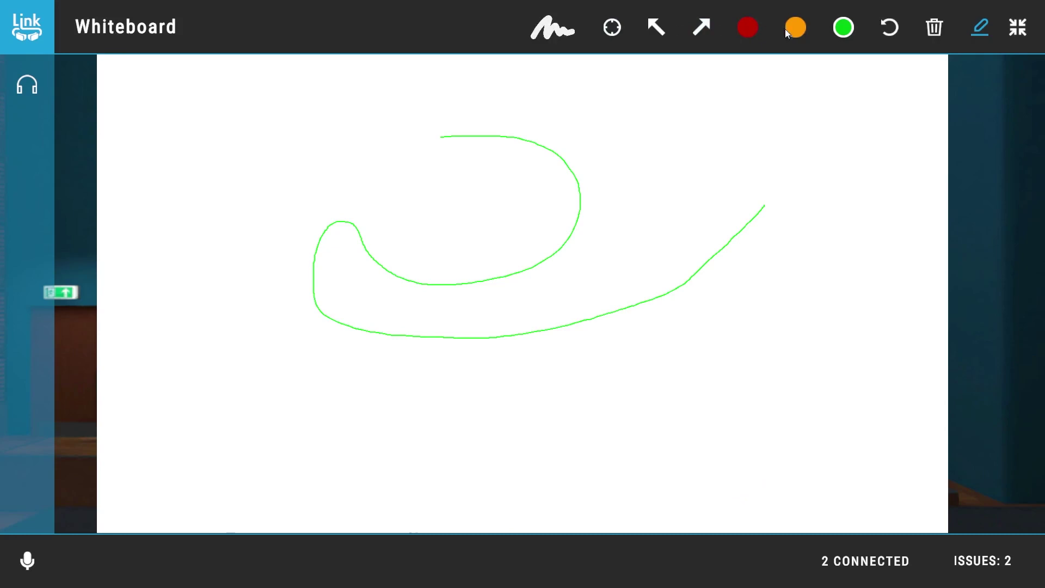
left_click(747, 28)
mouse_move(661, 113)
left_mouse_down()
mouse_move(733, 114)
mouse_move(876, 253)
mouse_move(695, 331)
mouse_move(711, 236)
mouse_move(654, 168)
mouse_move(523, 223)
mouse_move(477, 424)
left_mouse_up()
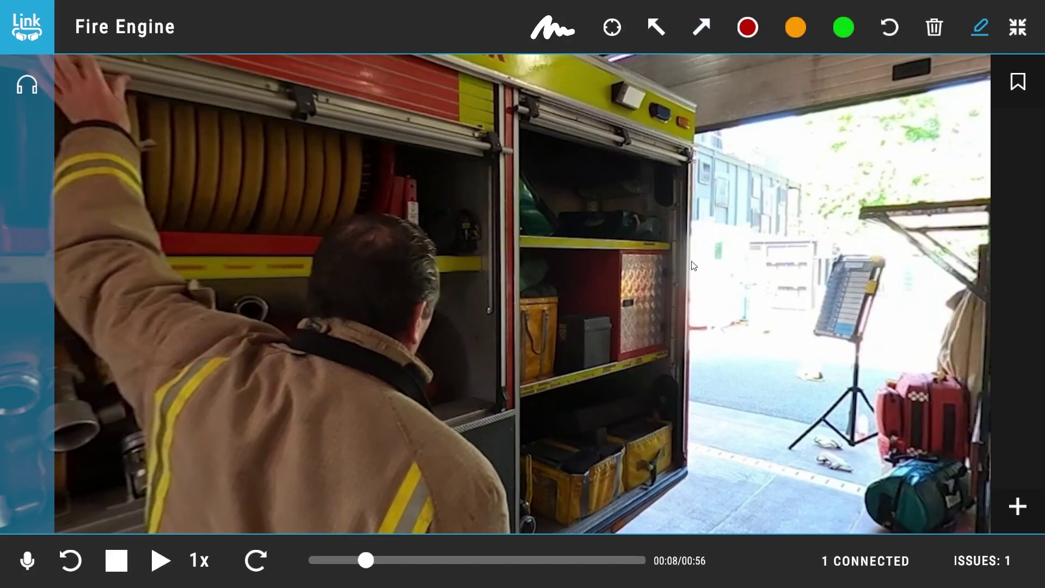
Step: Draw a red freehand circle around the red locker on the video's shelves
left_click_drag(699, 376, 702, 263)
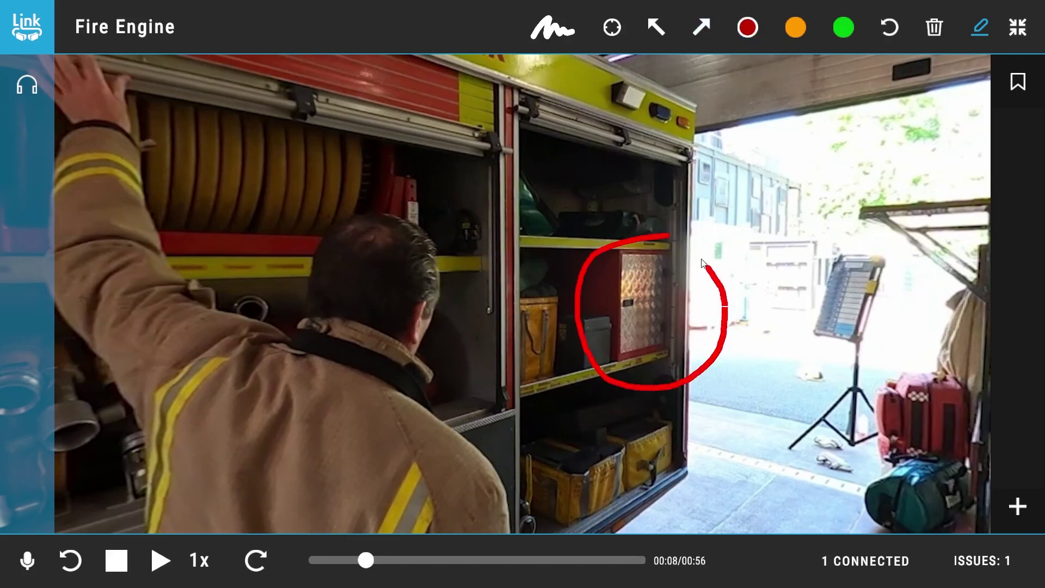